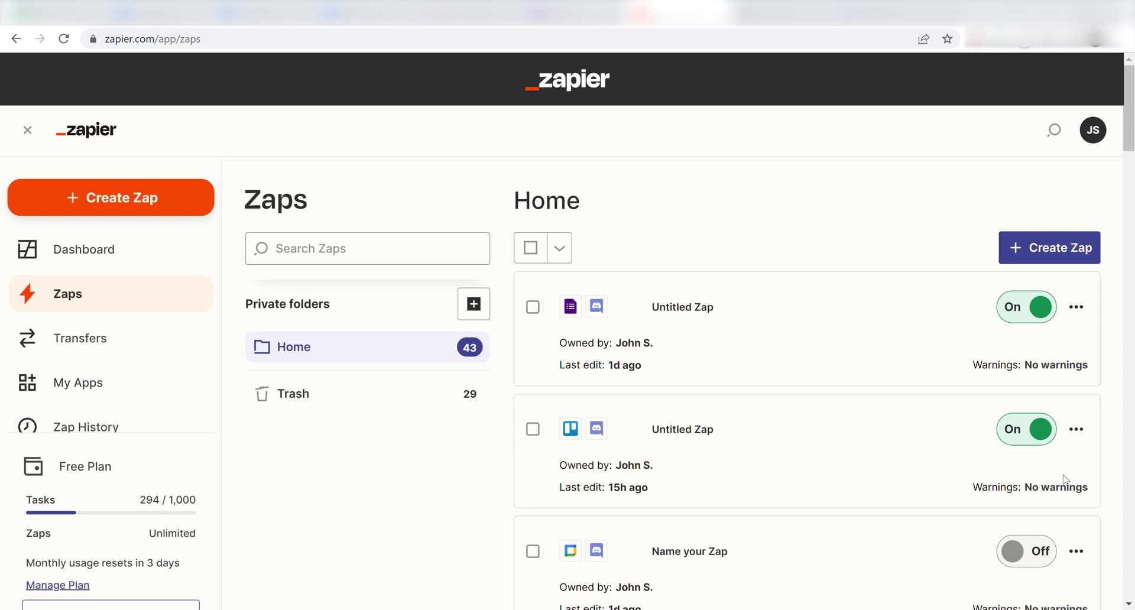
Create a new Zap triggered by a New Row in Microsoft Excel.
{"action": "left_click", "coordinate": [145, 200]}
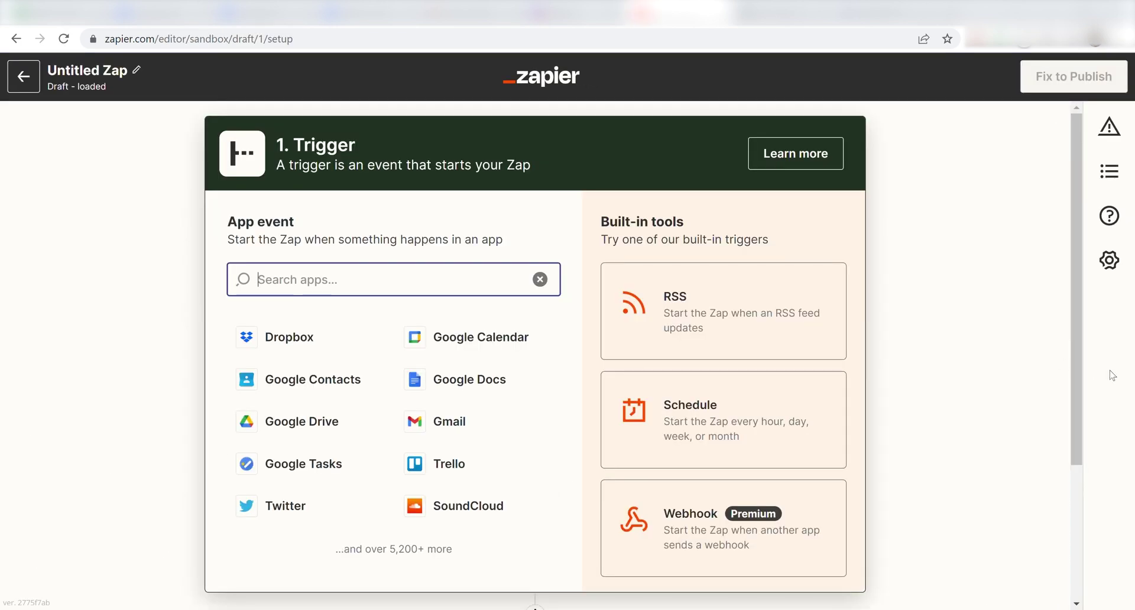
{"action": "type", "text": "excel"}
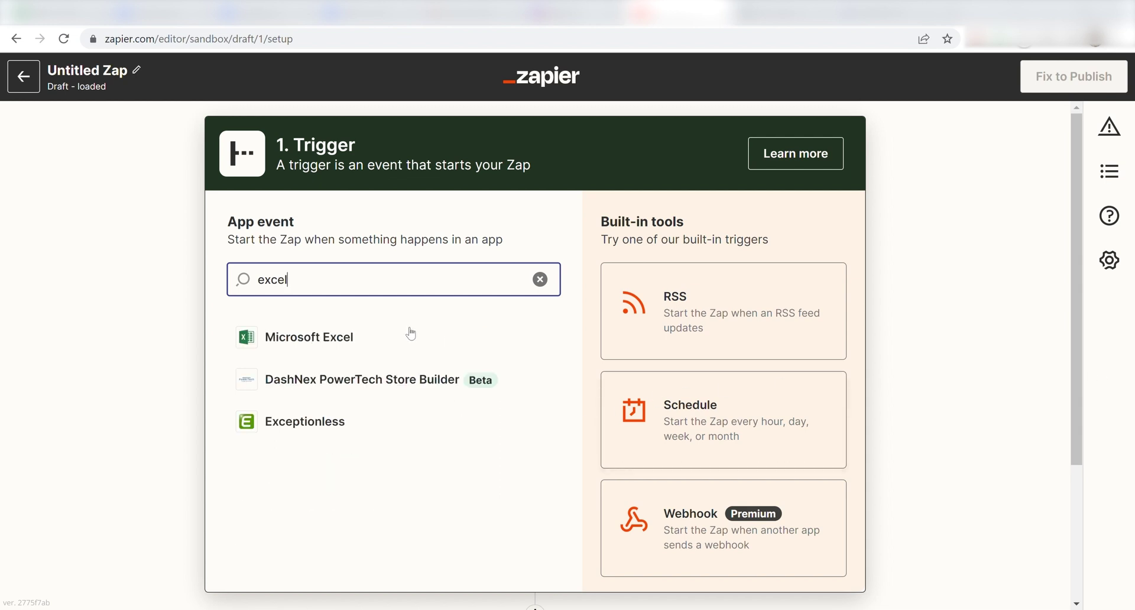
{"action": "left_click", "coordinate": [387, 339]}
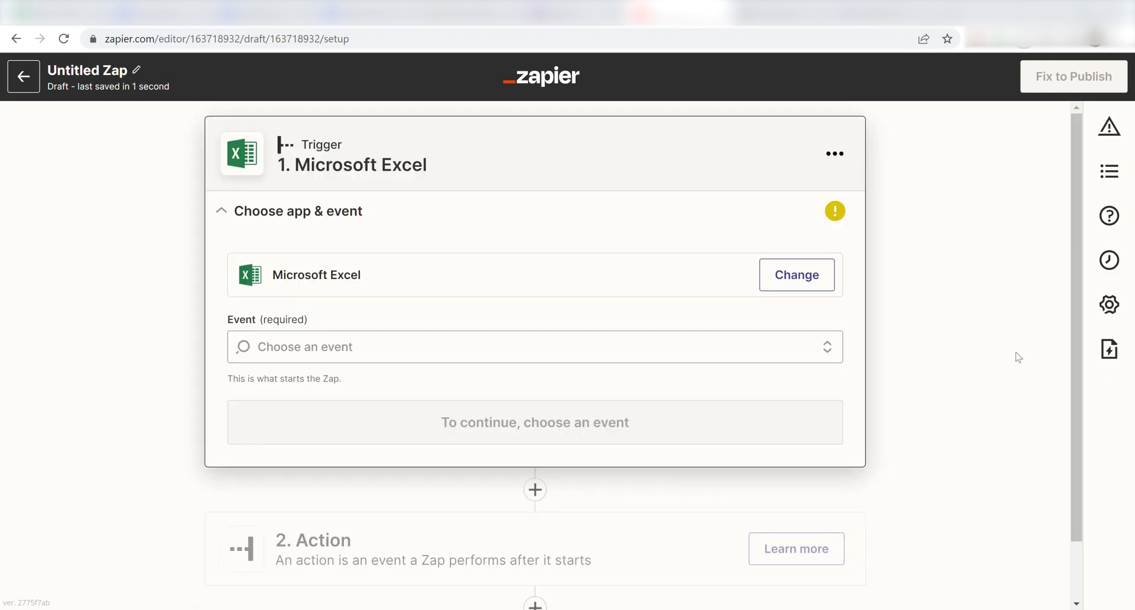
{"action": "left_click", "coordinate": [828, 350]}
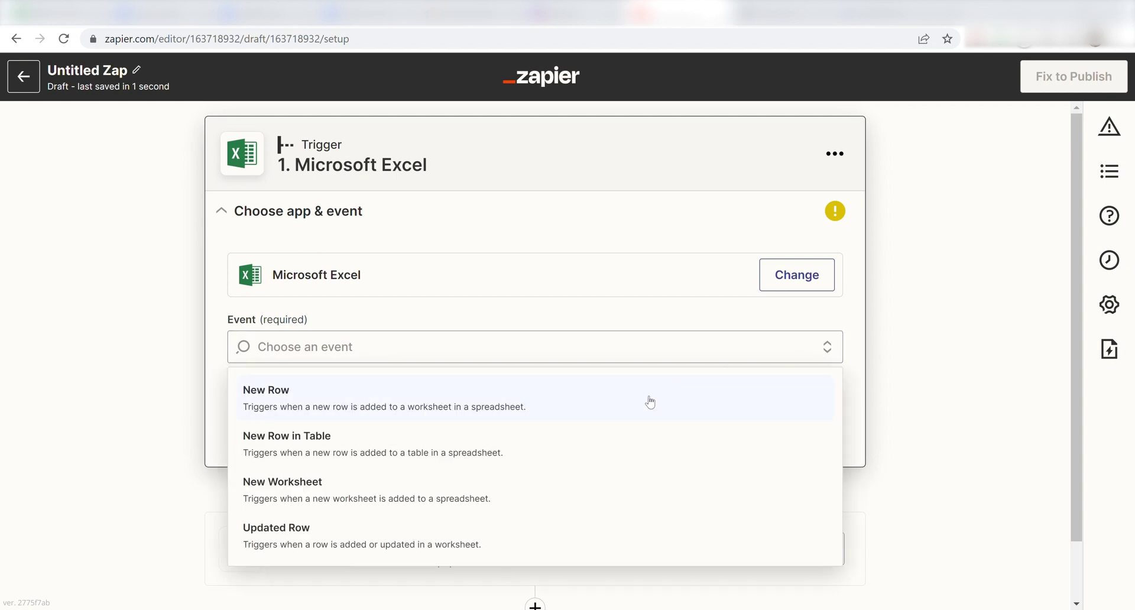
{"action": "left_click", "coordinate": [650, 402]}
{"action": "left_click", "coordinate": [553, 411]}
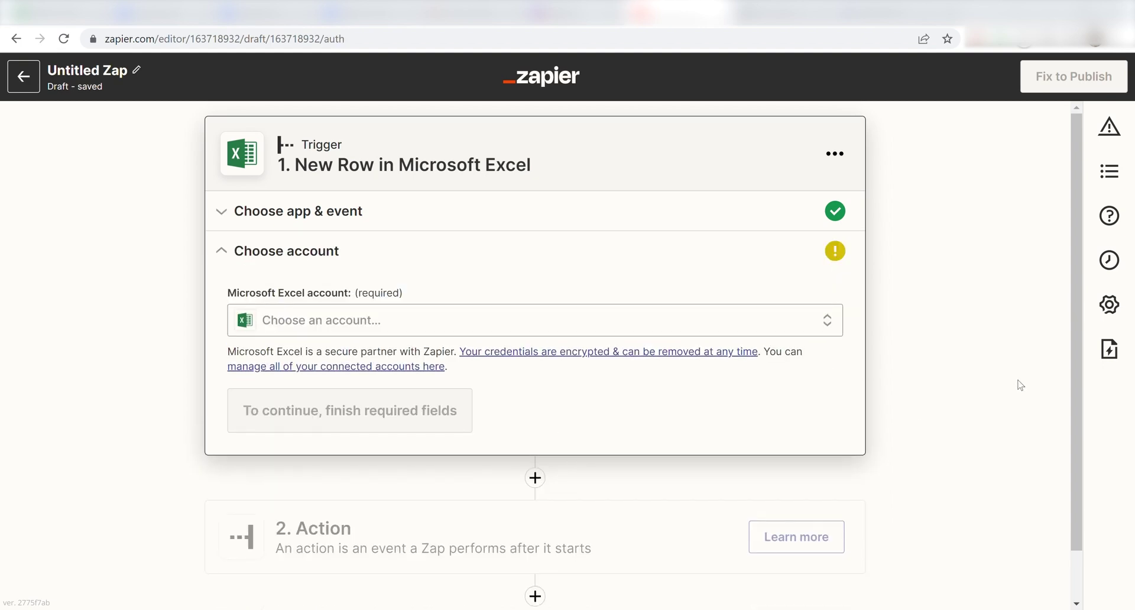
{"action": "left_click", "coordinate": [818, 323]}
Connect the Microsoft Excel account by granting Zapier access in the Microsoft consent window.
{"action": "left_click", "coordinate": [779, 441]}
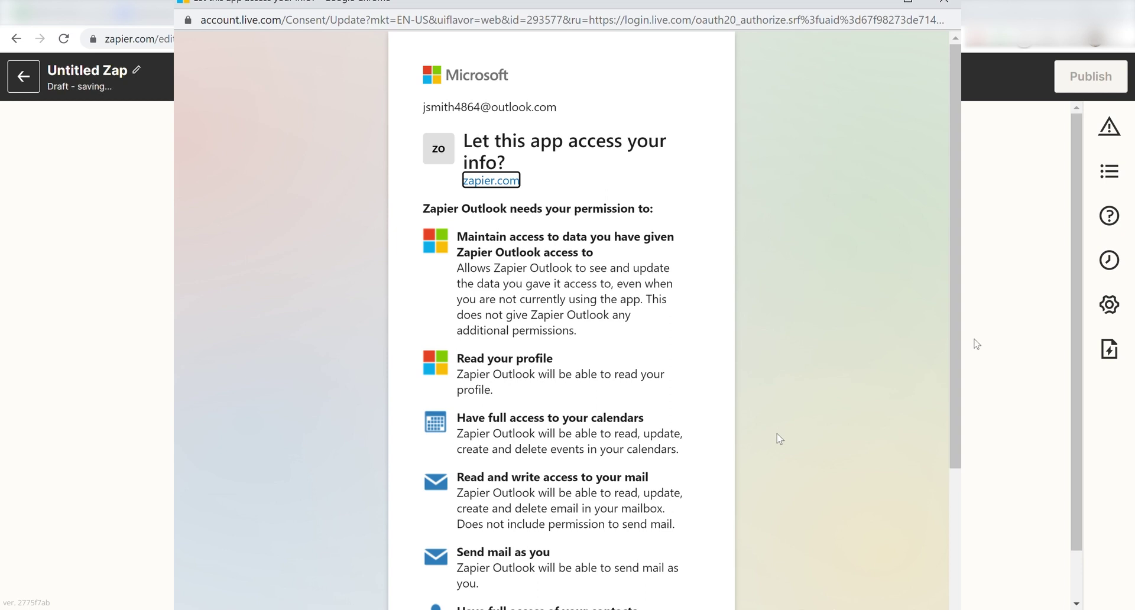
{"action": "left_click", "coordinate": [607, 175]}
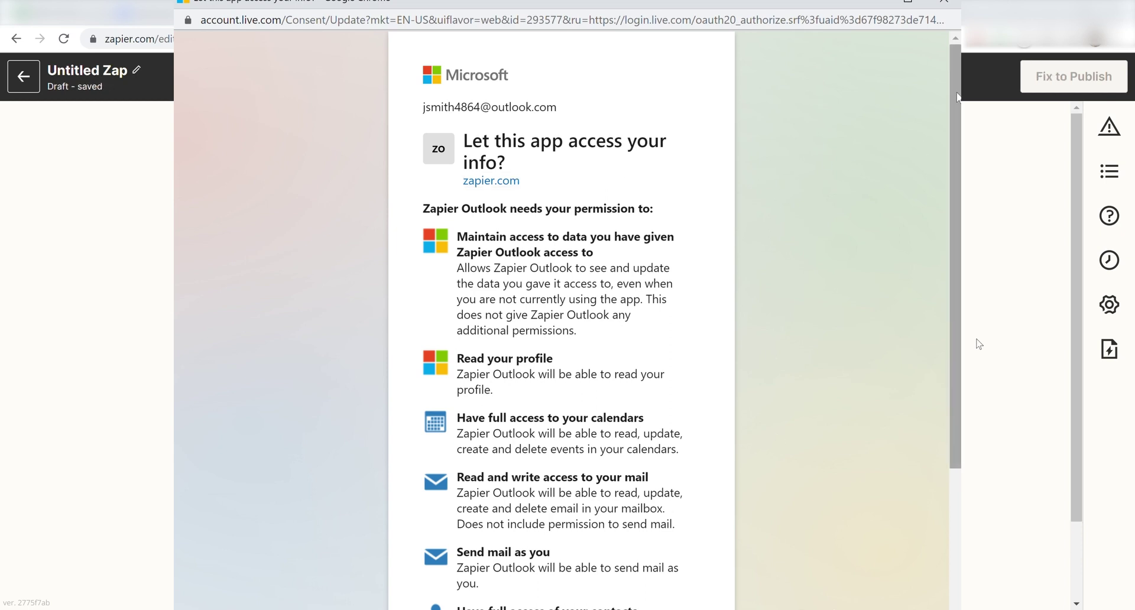
{"action": "left_click_drag", "start_coordinate": [957, 96], "coordinate": [953, 269]}
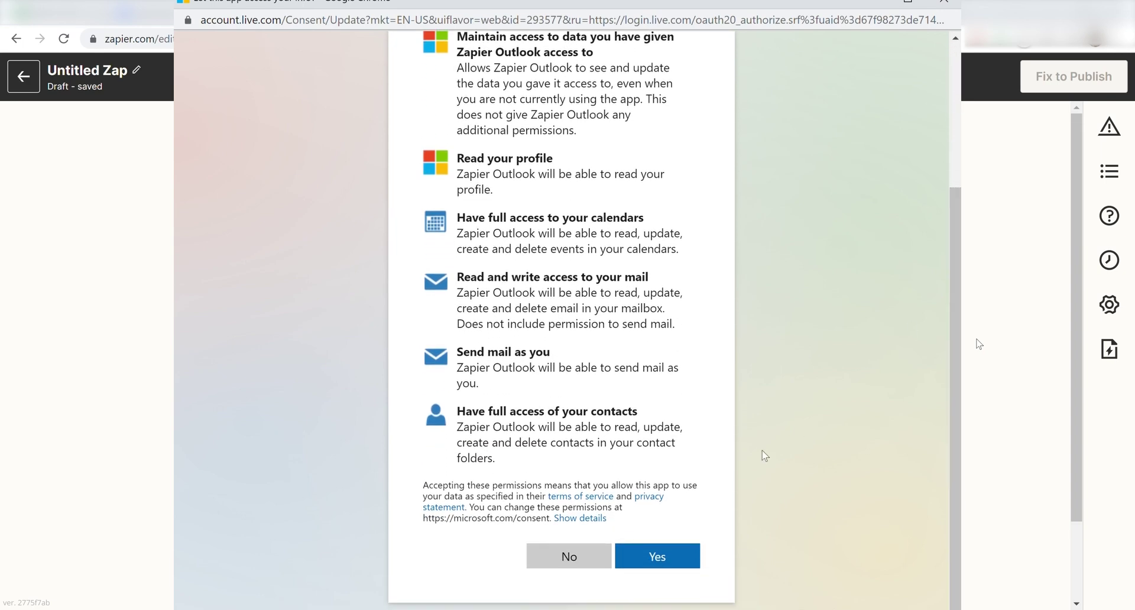
{"action": "left_click", "coordinate": [678, 564]}
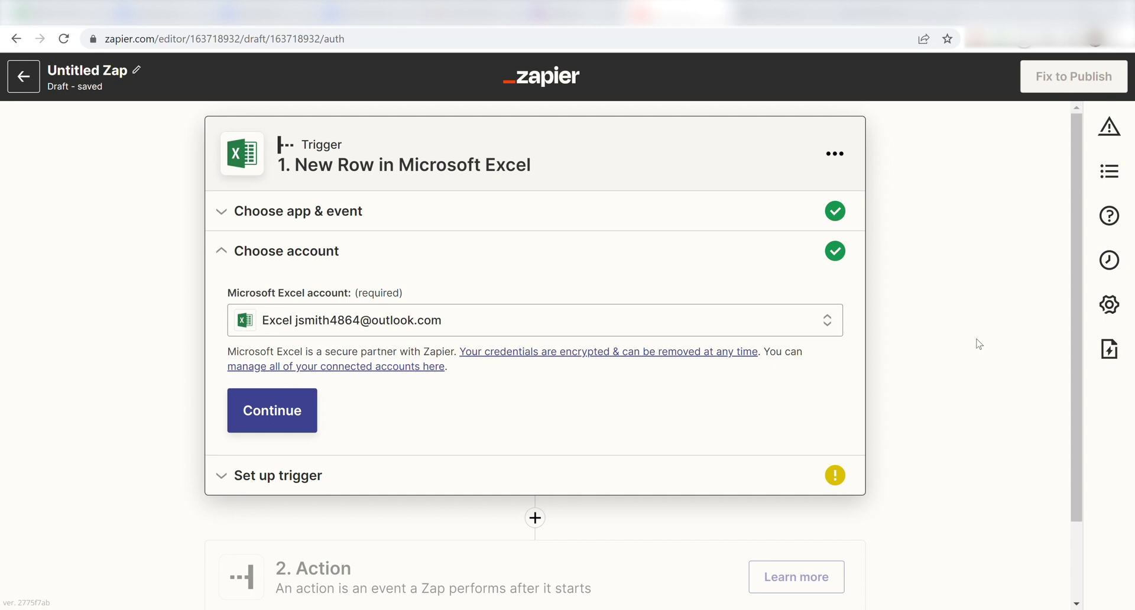
{"action": "left_click", "coordinate": [239, 404]}
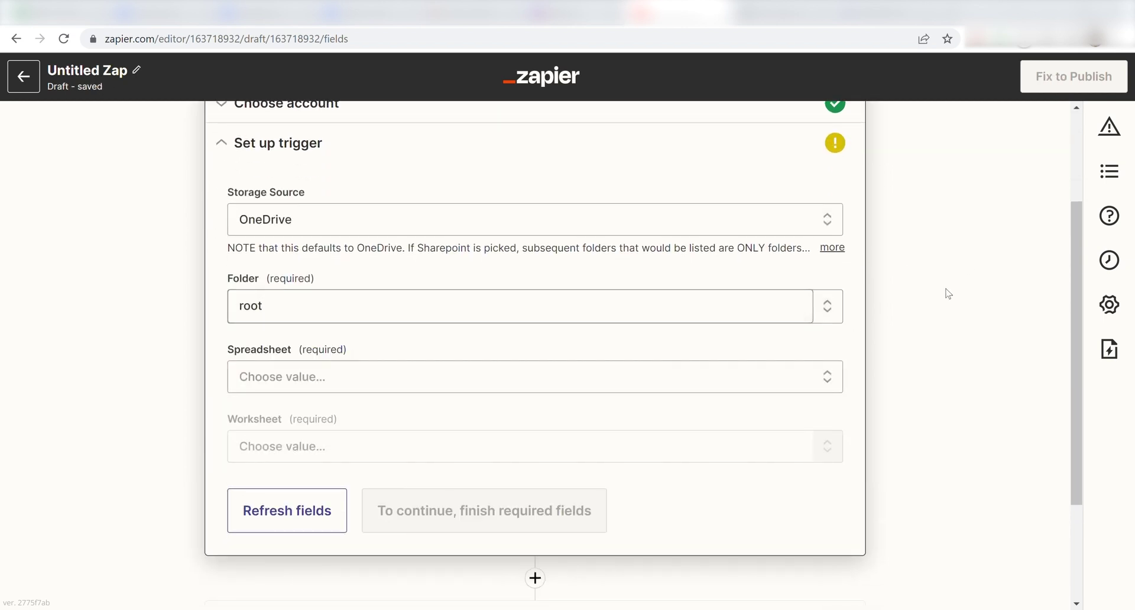
Point the trigger at Sheet1 of Expense Form.xlsx and test it to fetch a sample row.
{"action": "left_click", "coordinate": [580, 382]}
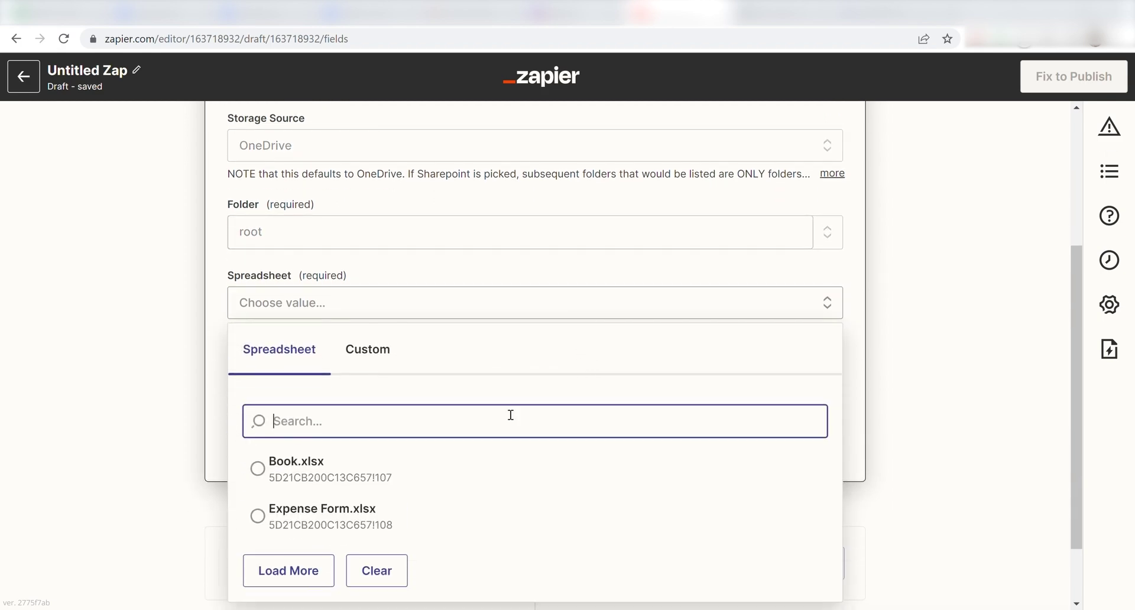
{"action": "left_click", "coordinate": [336, 530]}
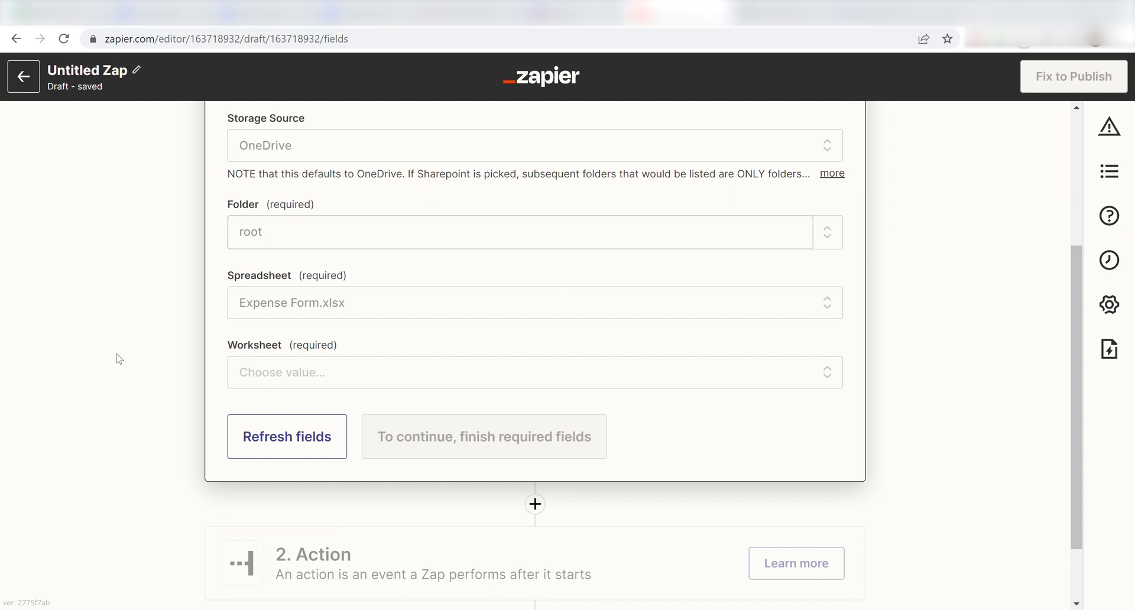
{"action": "left_click", "coordinate": [487, 385]}
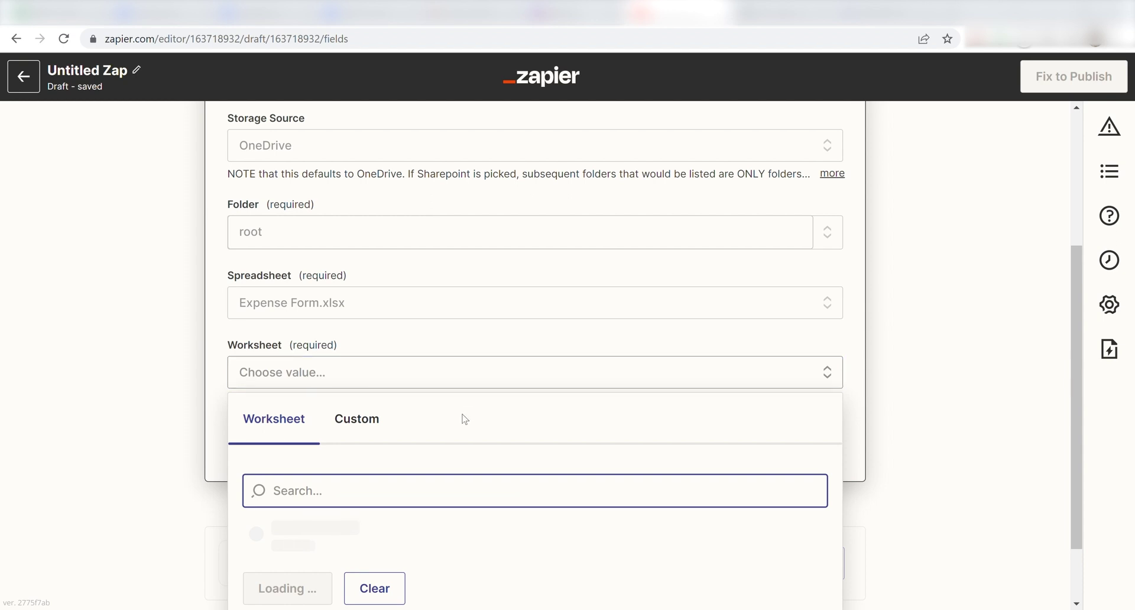
{"action": "left_click", "coordinate": [386, 538]}
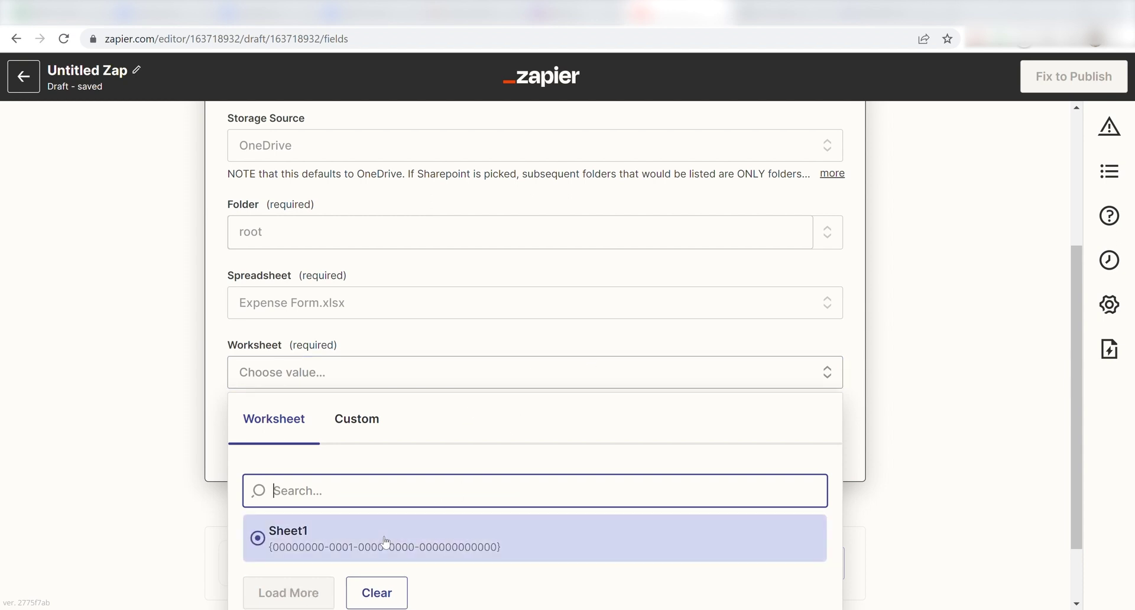
{"action": "left_click", "coordinate": [423, 446]}
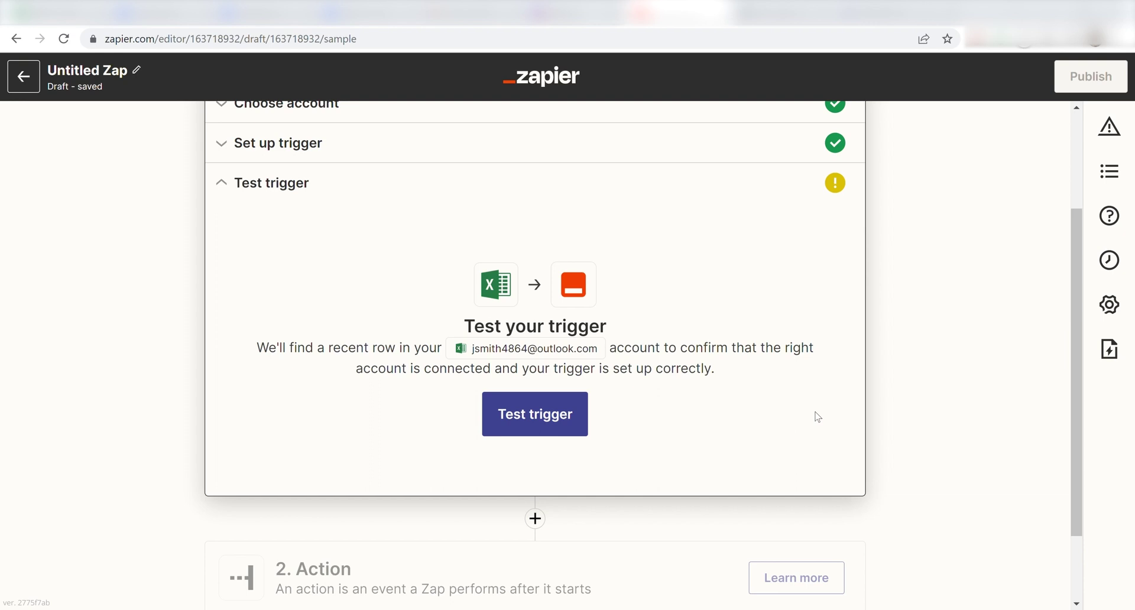
{"action": "left_click", "coordinate": [545, 418]}
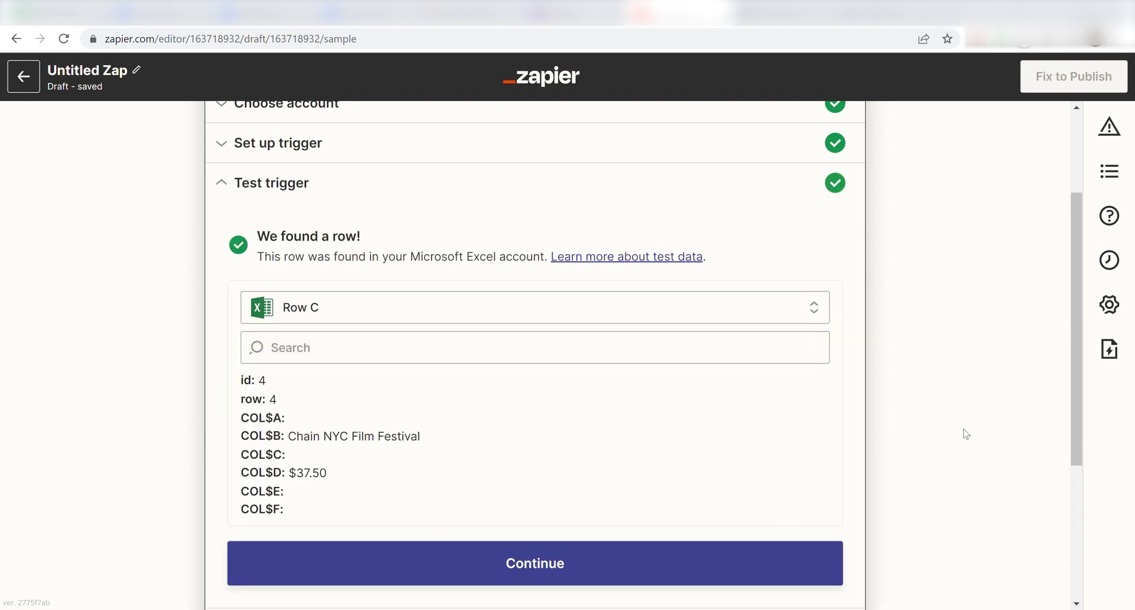
{"action": "scroll", "coordinate": [965, 434], "scroll_direction": "down", "scroll_amount": 3}
Add a Discord action using the Send Channel Message event.
{"action": "left_click", "coordinate": [739, 420]}
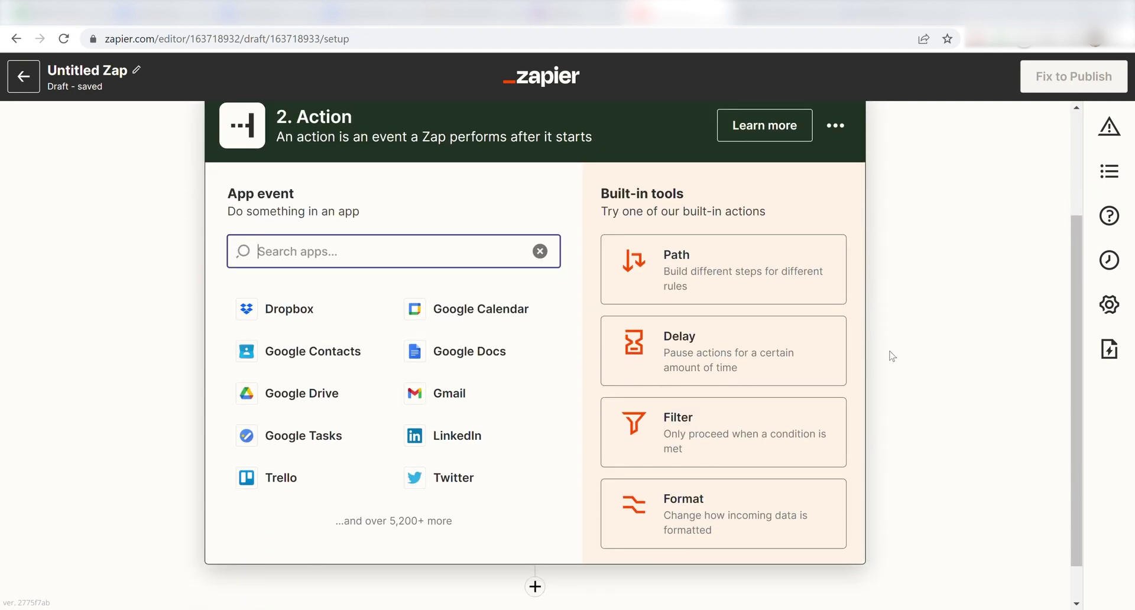
{"action": "type", "text": "discord"}
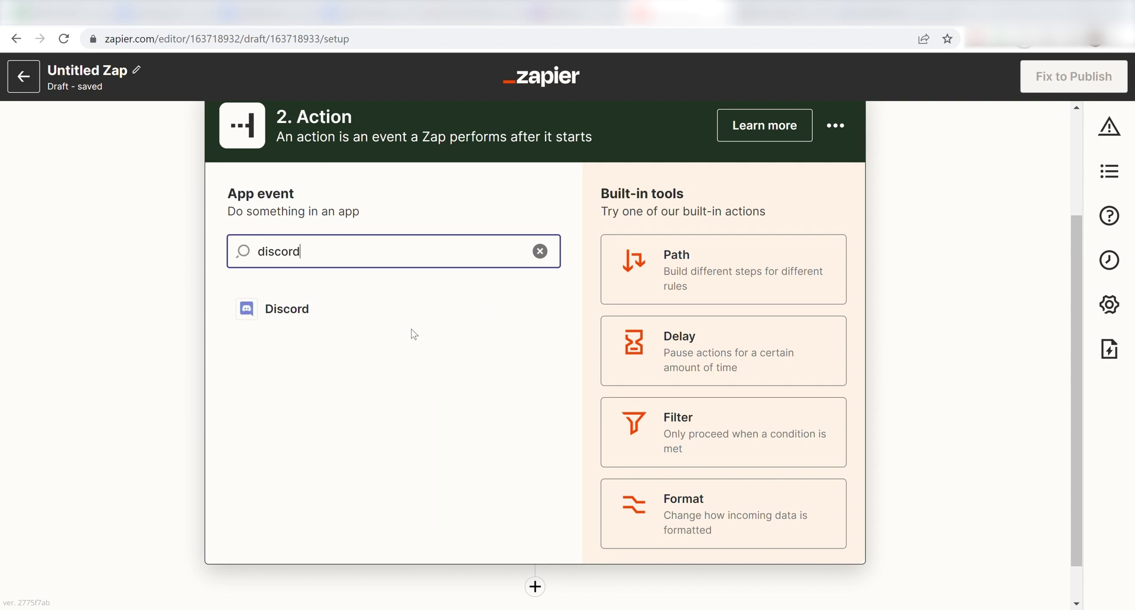
{"action": "left_click", "coordinate": [400, 312]}
{"action": "left_click", "coordinate": [560, 460]}
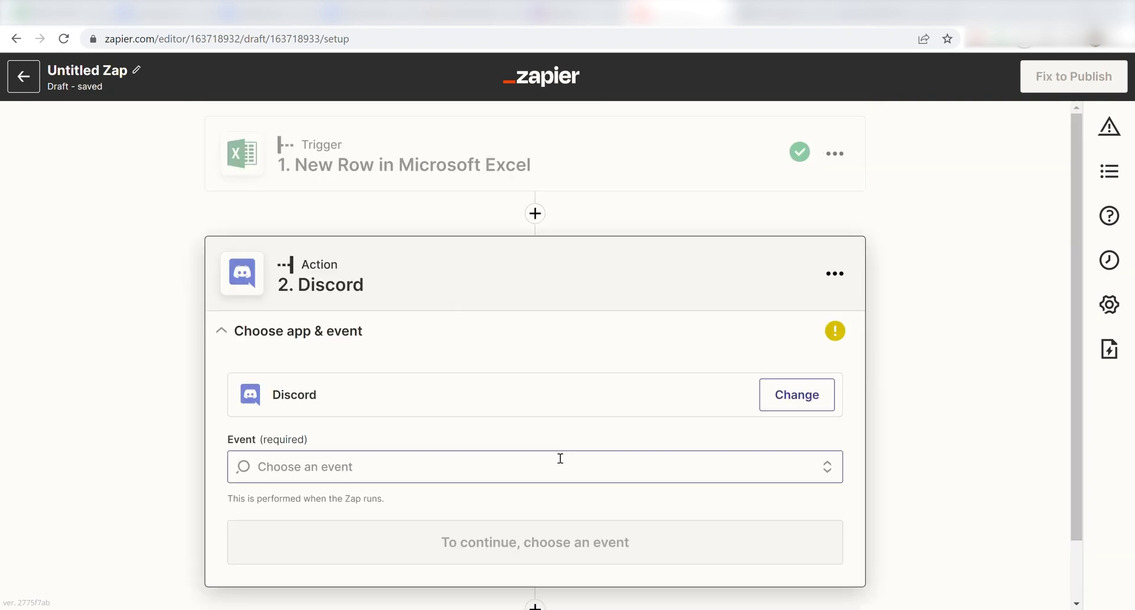
{"action": "left_click", "coordinate": [478, 530]}
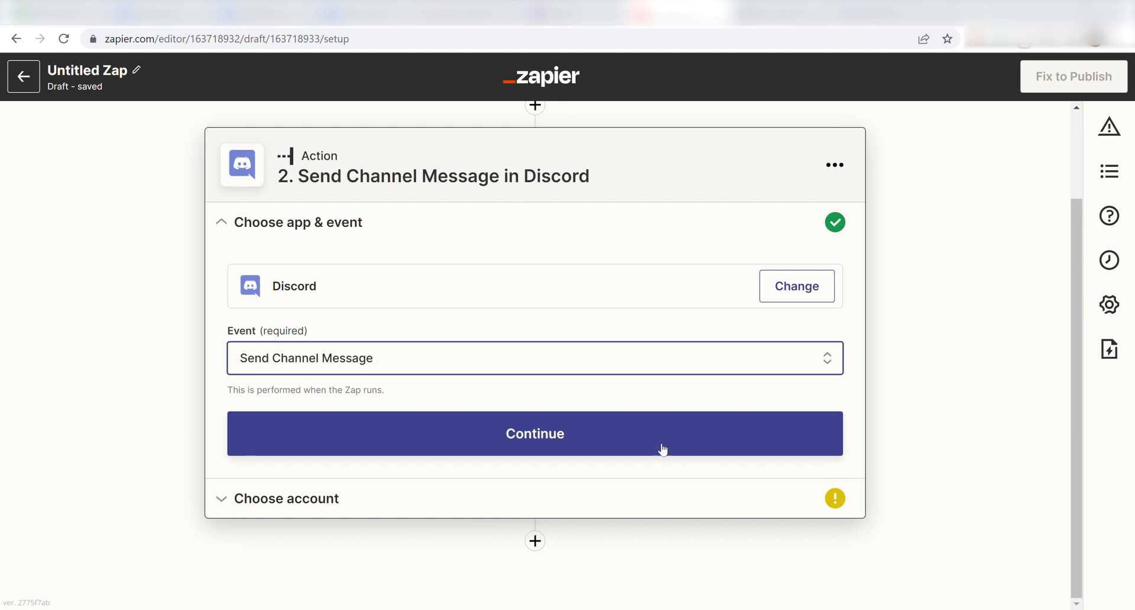
{"action": "left_click", "coordinate": [616, 436]}
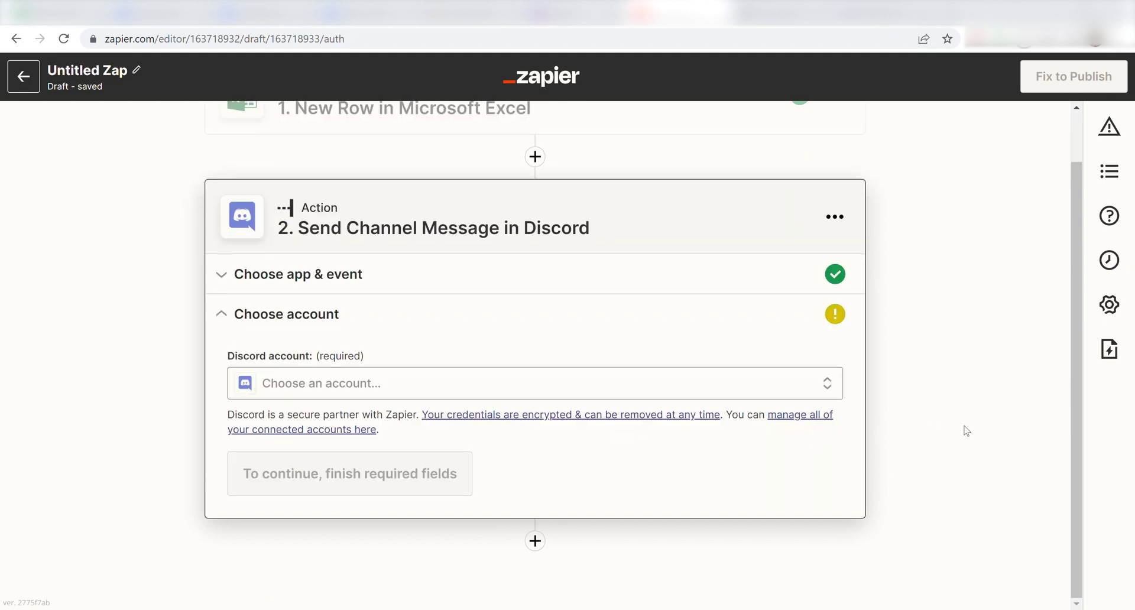
Connect a Discord account by adding Zapier's bot to the server and authorizing its permissions.
{"action": "left_click", "coordinate": [486, 391]}
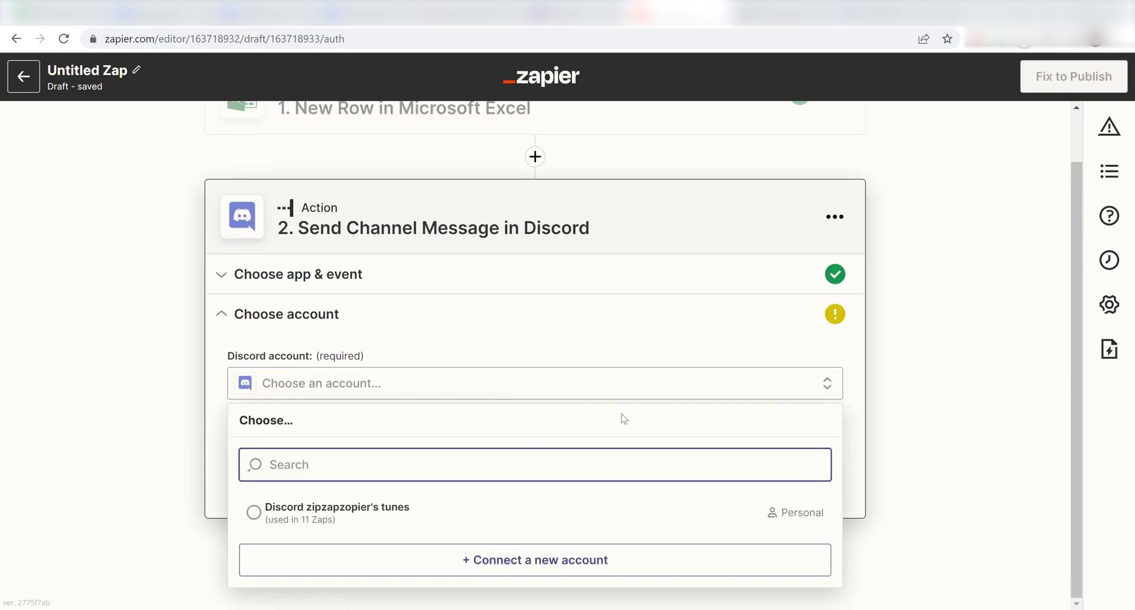
{"action": "left_click", "coordinate": [570, 517]}
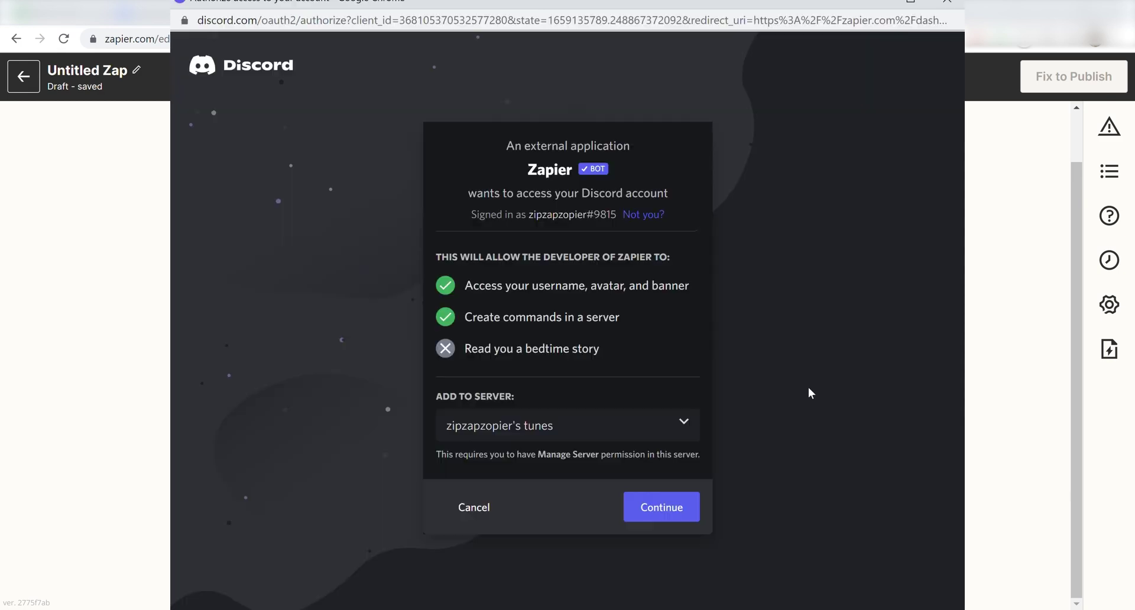
{"action": "left_click", "coordinate": [679, 505]}
{"action": "scroll", "coordinate": [781, 337], "scroll_direction": "down", "scroll_amount": 8}
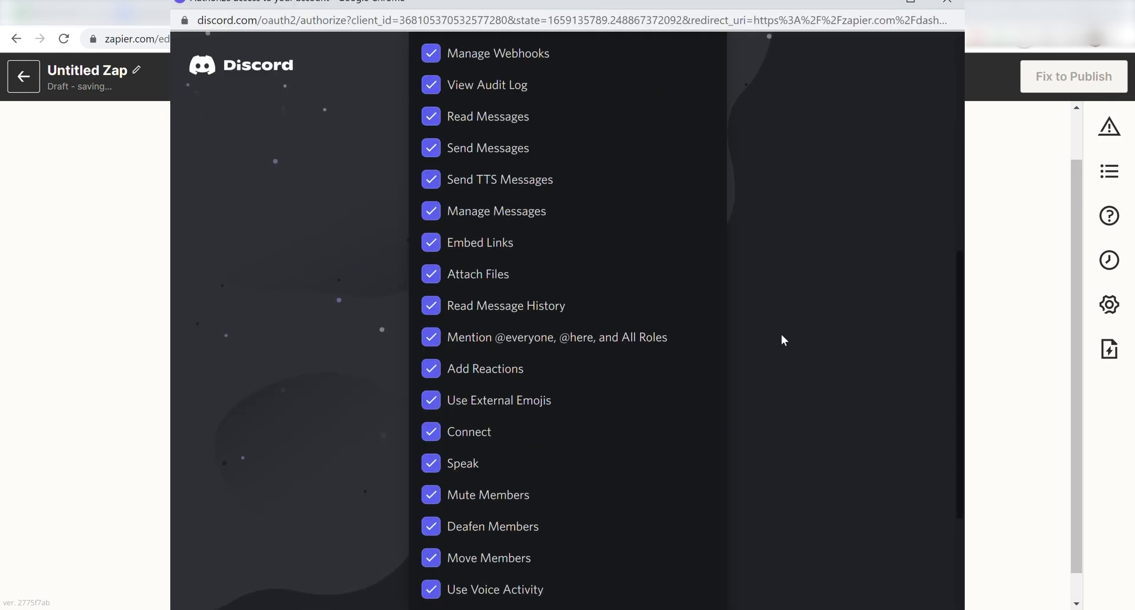
{"action": "scroll", "coordinate": [781, 340], "scroll_direction": "down", "scroll_amount": 5}
{"action": "left_click", "coordinate": [680, 597]}
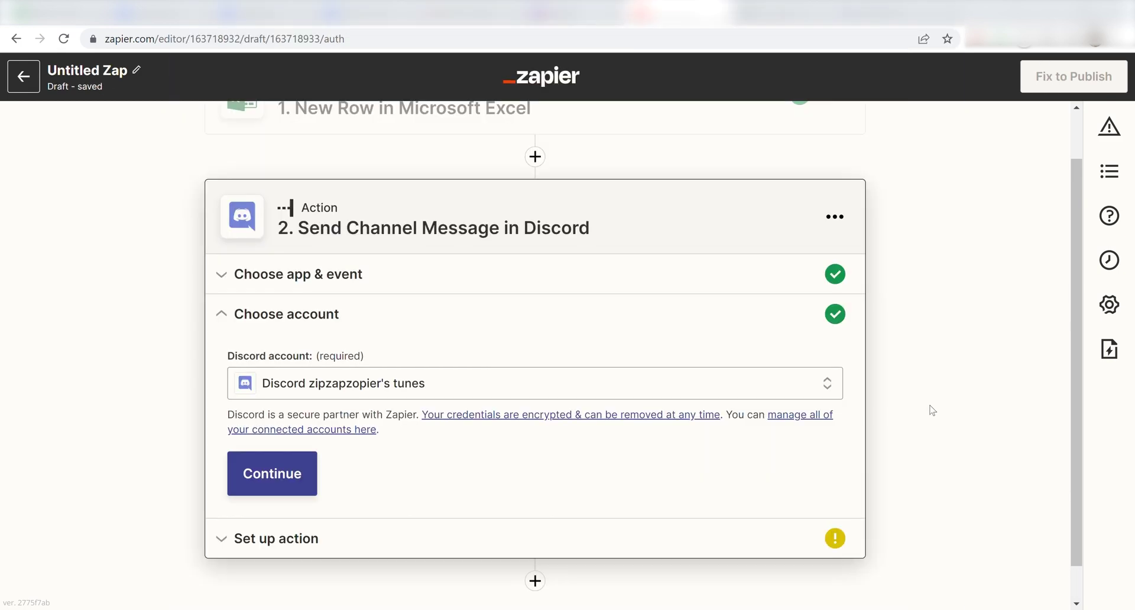
{"action": "left_click", "coordinate": [273, 481]}
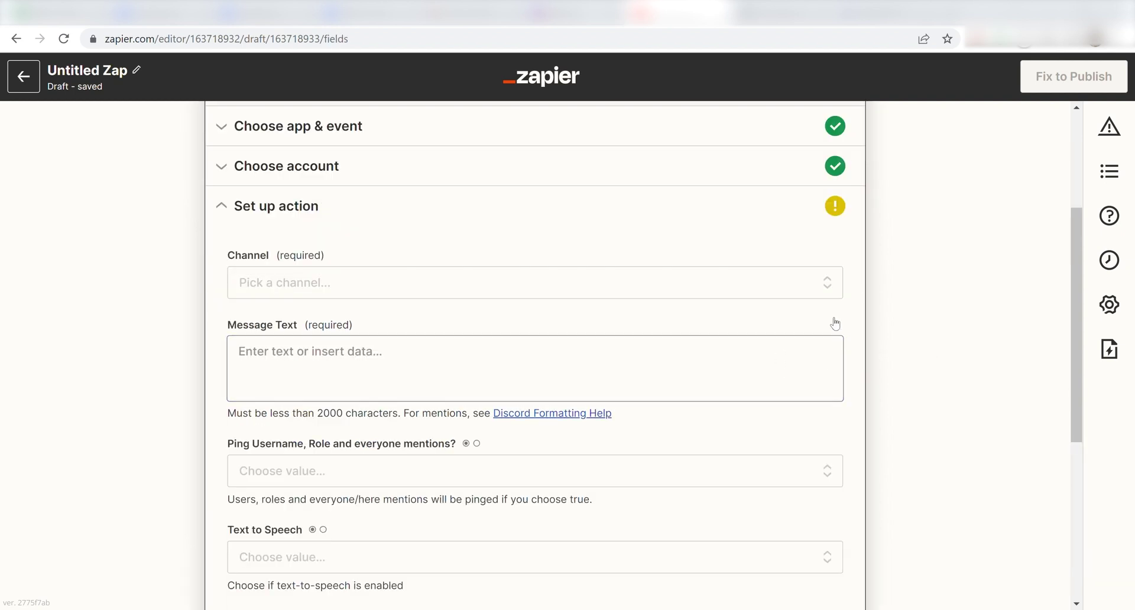
Target the general channel with the new-row notice message followed by the Excel Activity value.
{"action": "scroll", "coordinate": [890, 296], "scroll_direction": "down", "scroll_amount": 1}
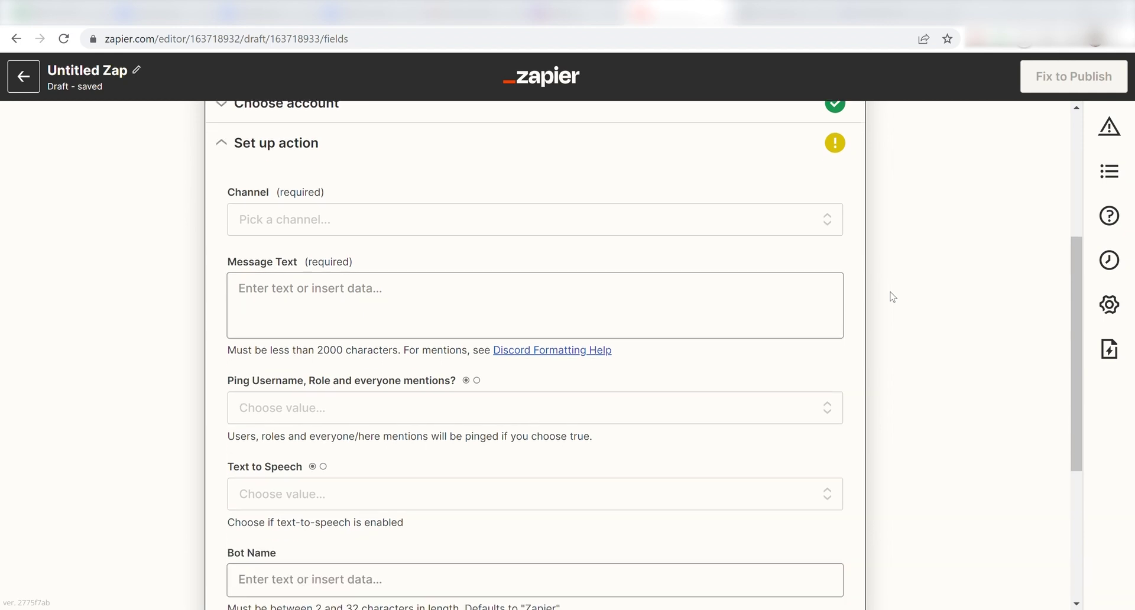
{"action": "left_click", "coordinate": [768, 213]}
{"action": "left_click", "coordinate": [517, 382]}
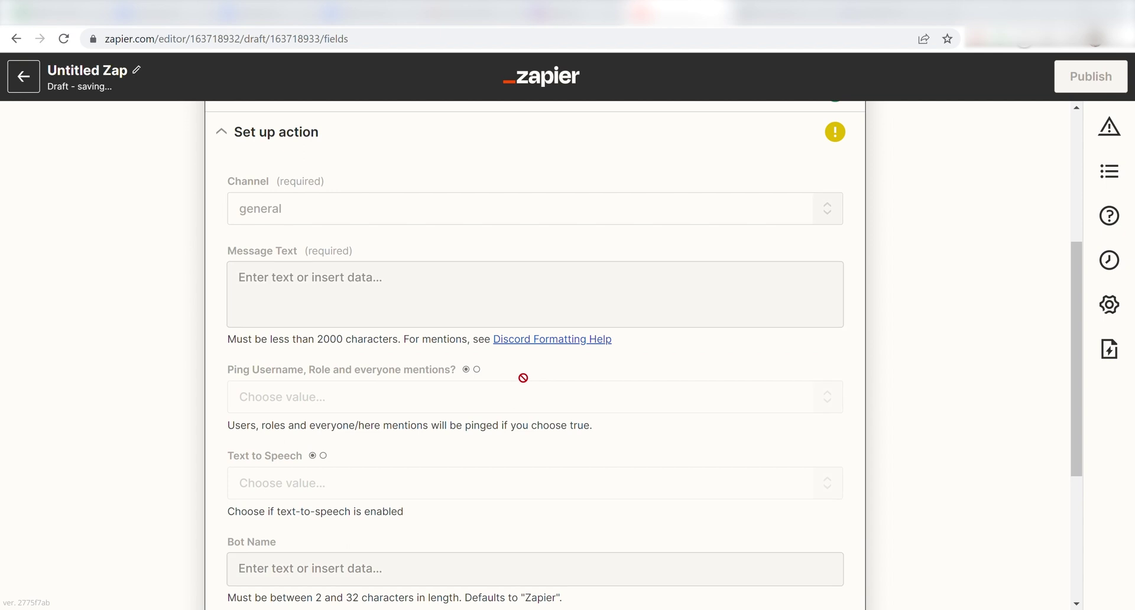
{"action": "left_click", "coordinate": [745, 292]}
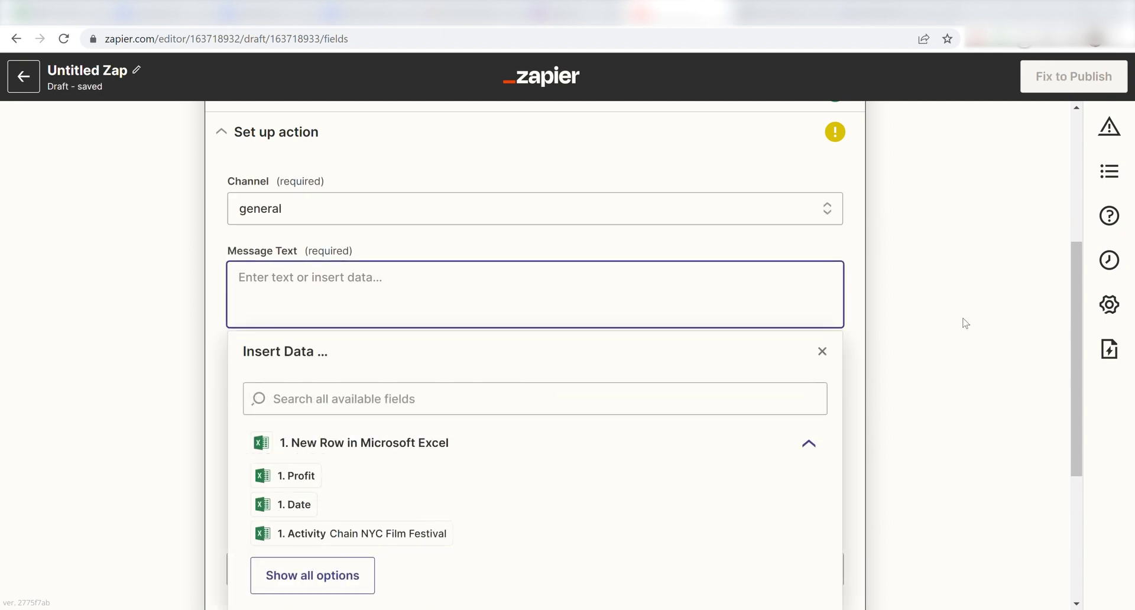
{"action": "type", "text": "A "}
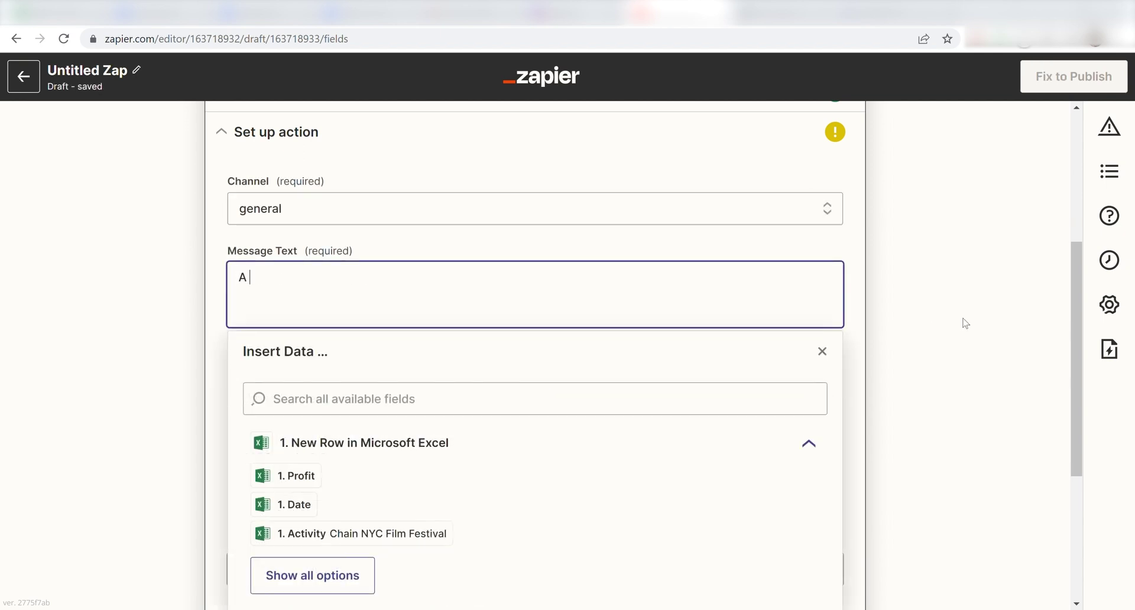
{"action": "type", "text": "new row has been added "}
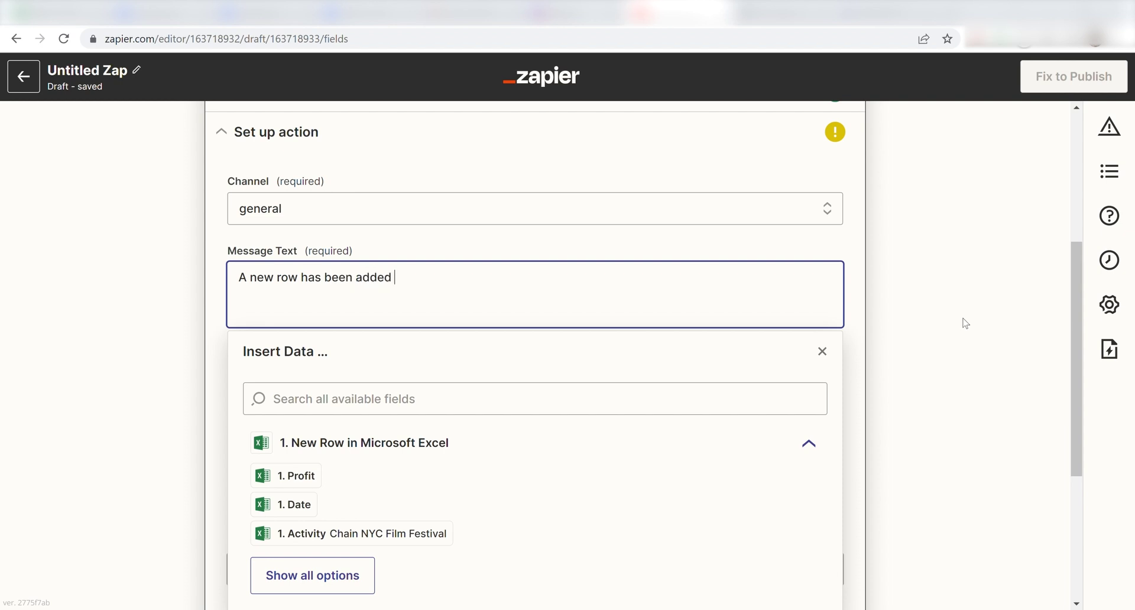
{"action": "type", "text": "onto microsoft exce"}
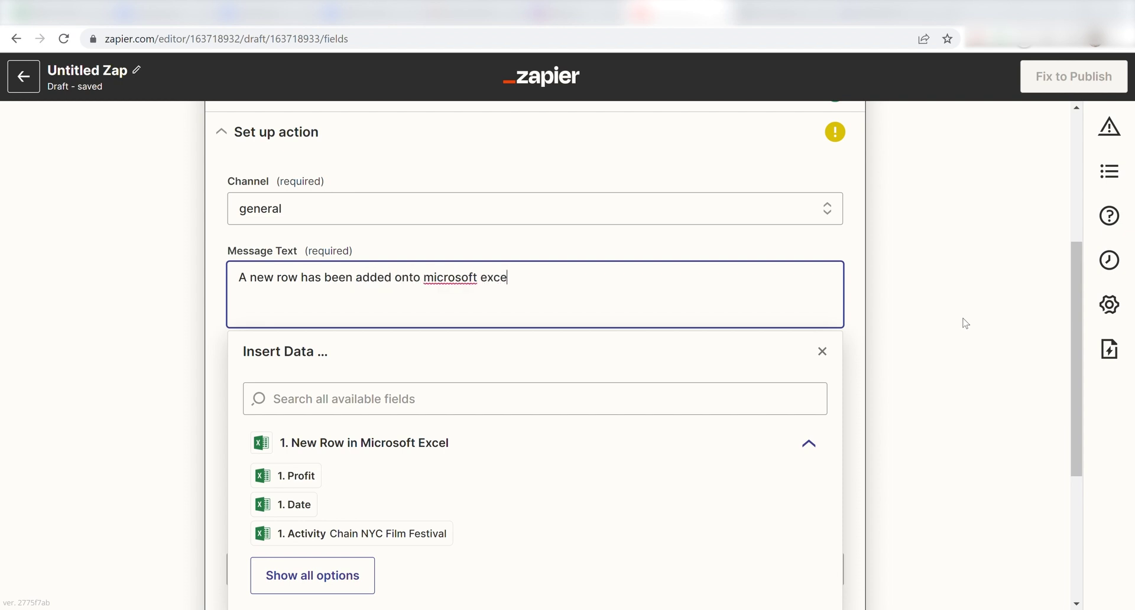
{"action": "type", "text": "l!  See the event below."}
{"action": "key", "text": "Return"}
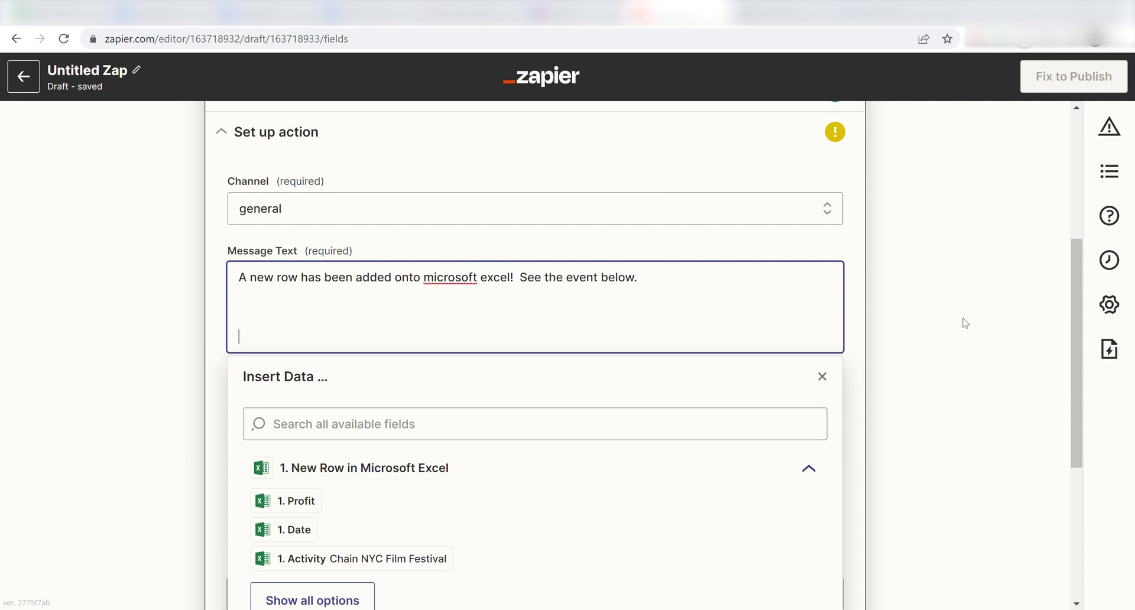
{"action": "left_click", "coordinate": [352, 558]}
{"action": "left_click", "coordinate": [137, 380]}
Set mention pinging to False and name the bot 'Expense Bot'.
{"action": "scroll", "coordinate": [186, 360], "scroll_direction": "down", "scroll_amount": 2}
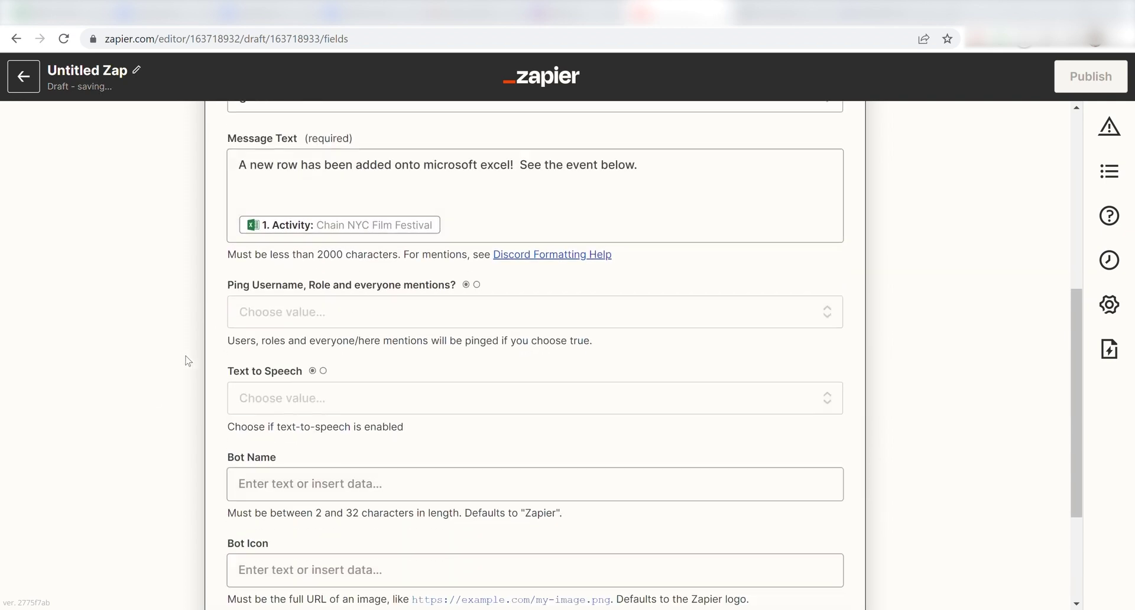
{"action": "scroll", "coordinate": [187, 360], "scroll_direction": "down", "scroll_amount": 1}
{"action": "left_click", "coordinate": [379, 285]}
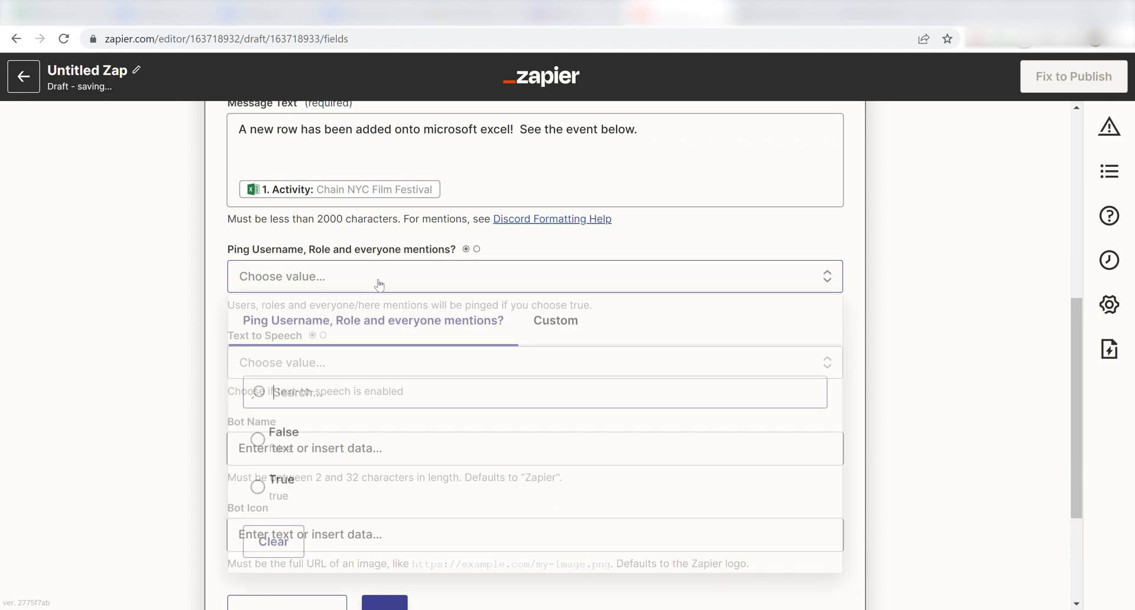
{"action": "scroll", "coordinate": [324, 373], "scroll_direction": "down", "scroll_amount": 1}
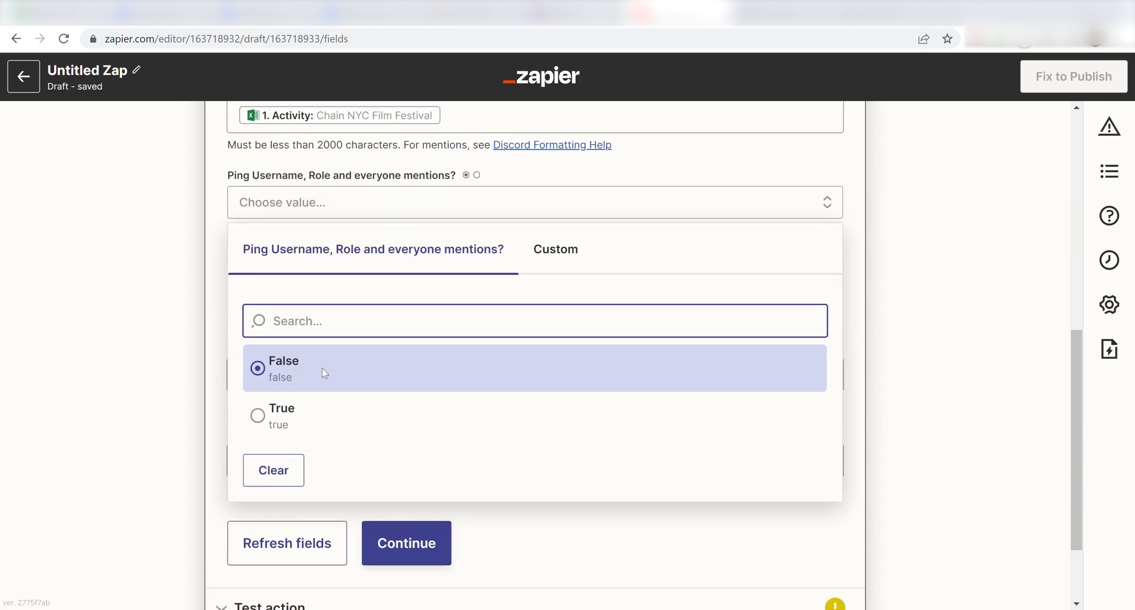
{"action": "left_click", "coordinate": [324, 373]}
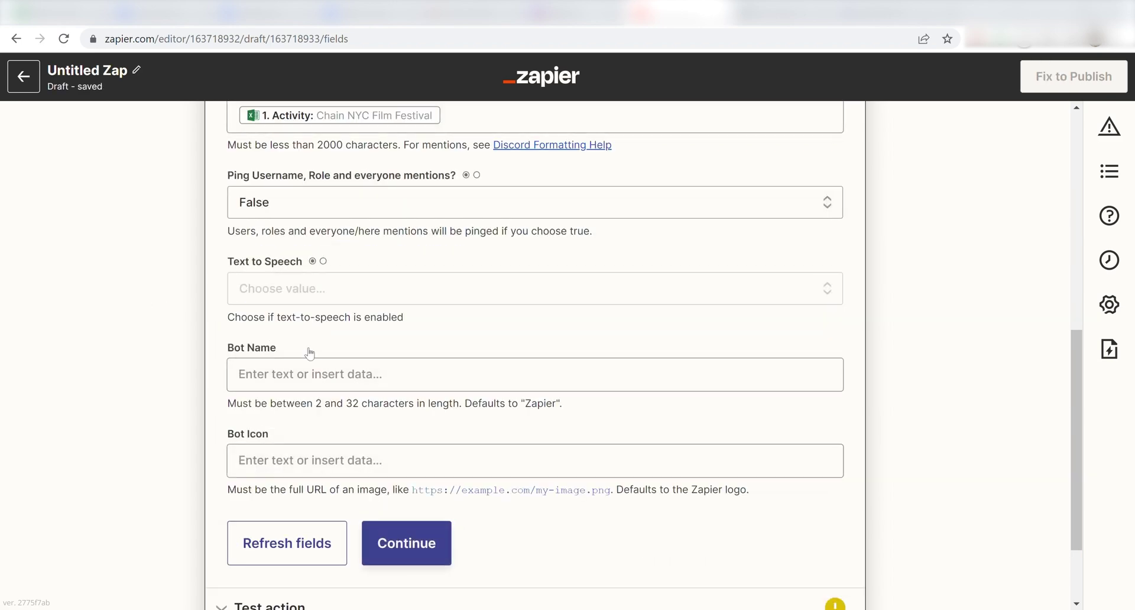
{"action": "left_click", "coordinate": [343, 377]}
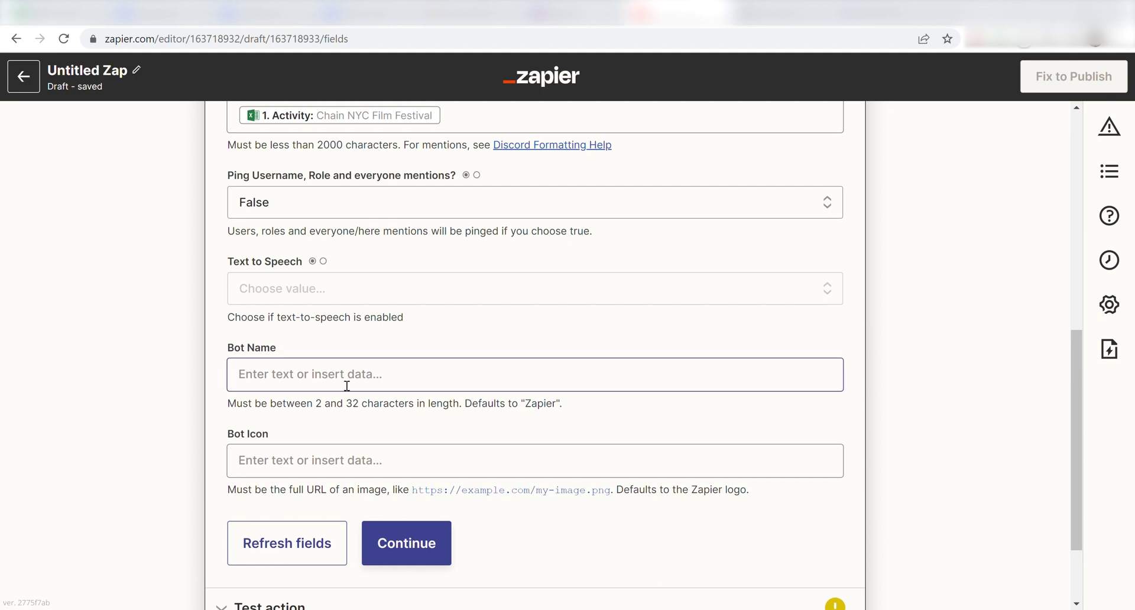
{"action": "type", "text": "Ex"}
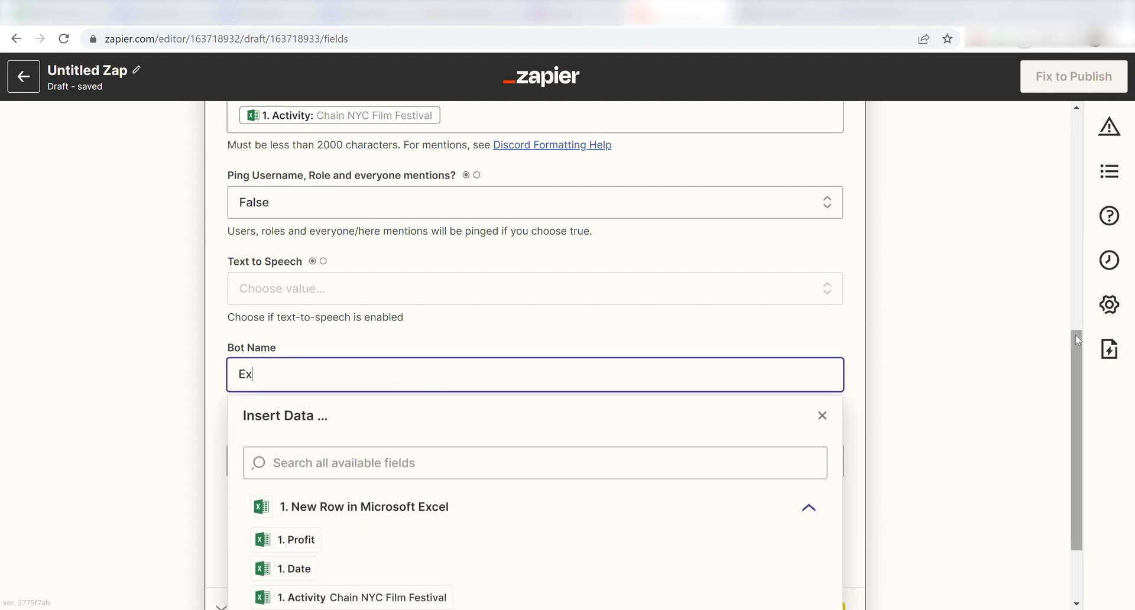
{"action": "type", "text": "pense Bot"}
{"action": "left_click", "coordinate": [1006, 303]}
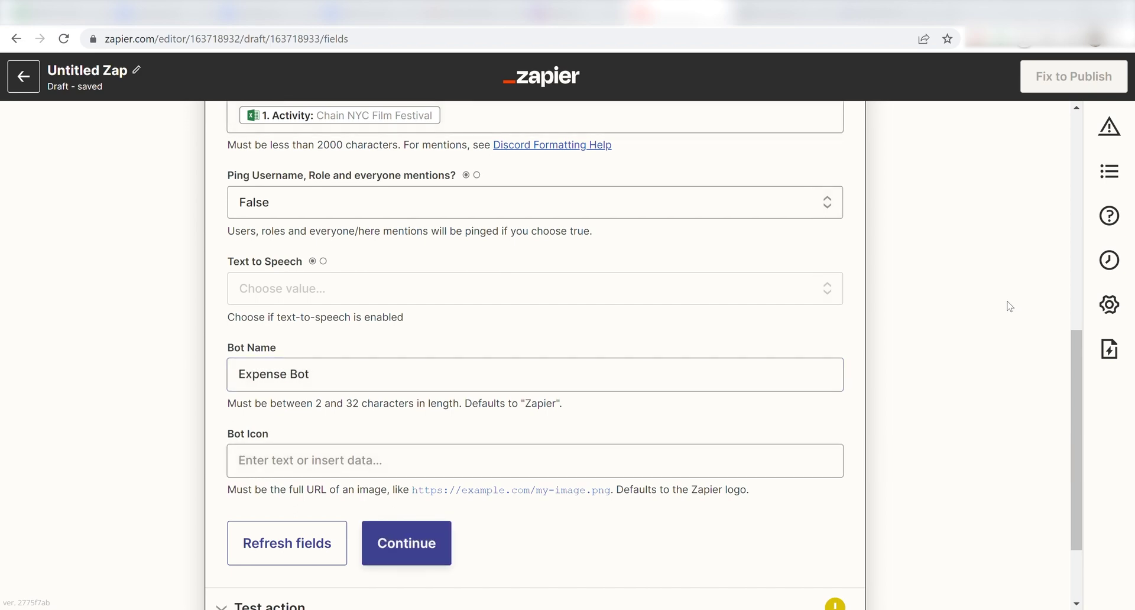
Test the action so Expense Bot posts the Chain NYC Film Festival sample to general.
{"action": "left_click", "coordinate": [417, 555]}
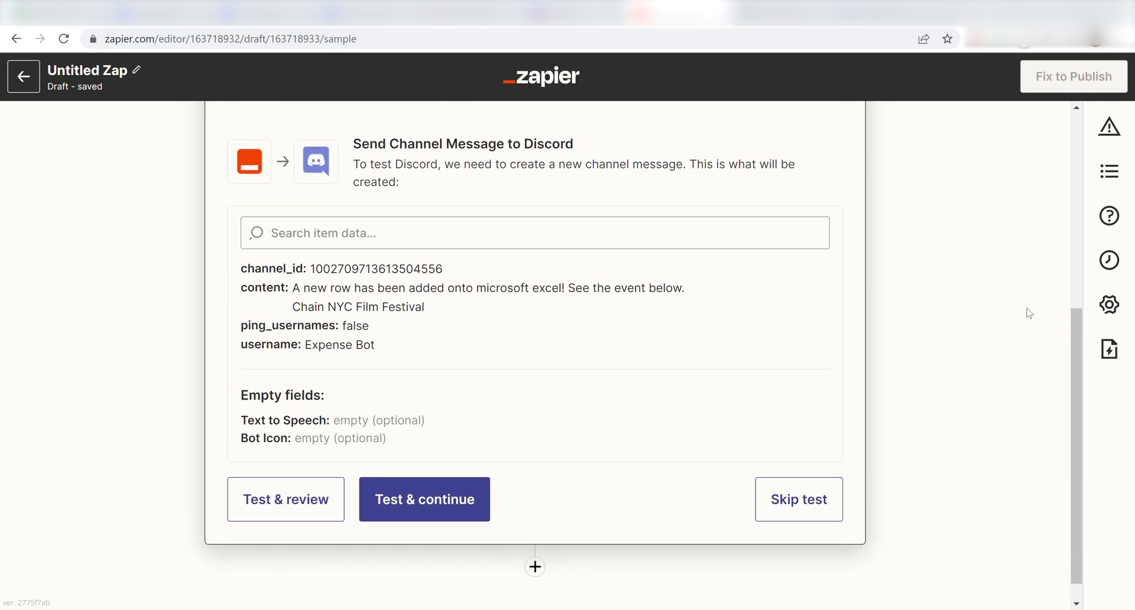
{"action": "scroll", "coordinate": [1028, 313], "scroll_direction": "up", "scroll_amount": 1}
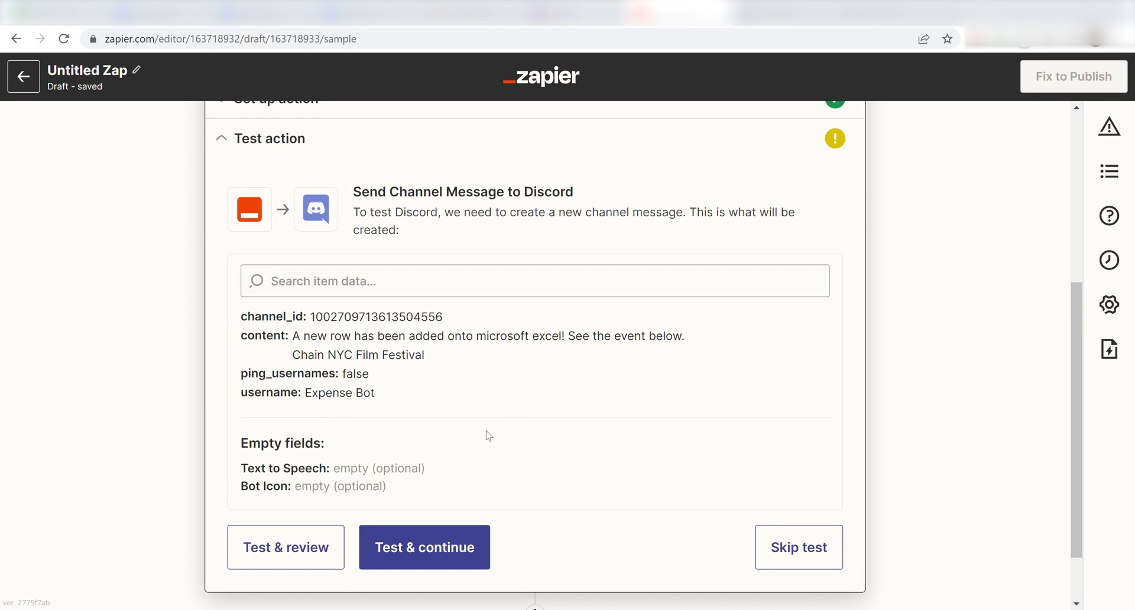
{"action": "left_click", "coordinate": [273, 556]}
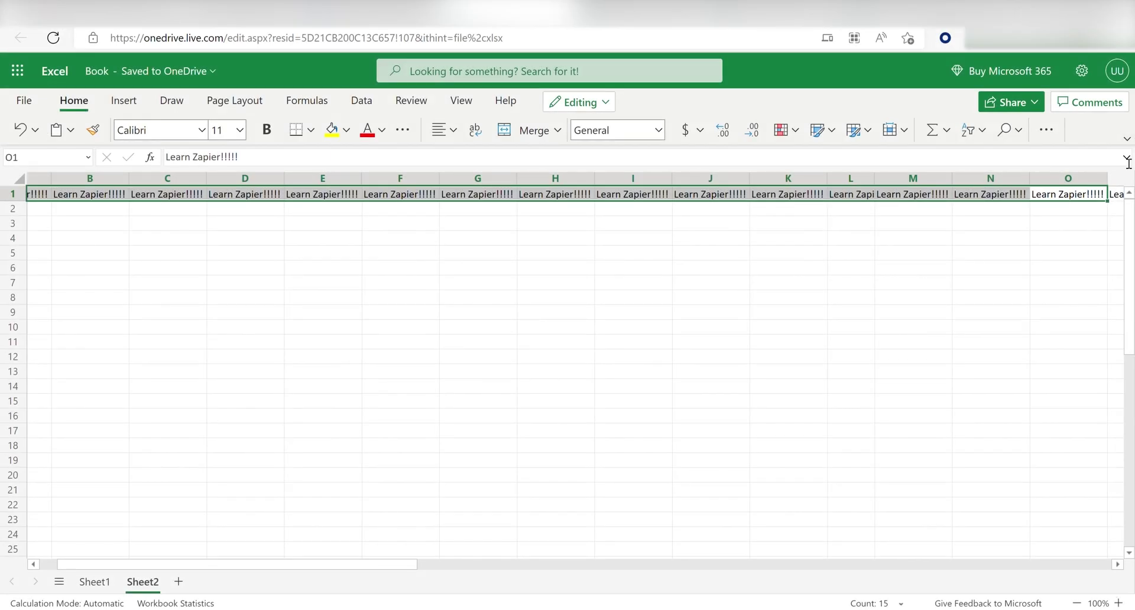
Fill row 1's 'Learn Zapier!!!!!' cells down into the empty rows below.
{"action": "left_click_drag", "start_coordinate": [1115, 211], "coordinate": [1097, 562]}
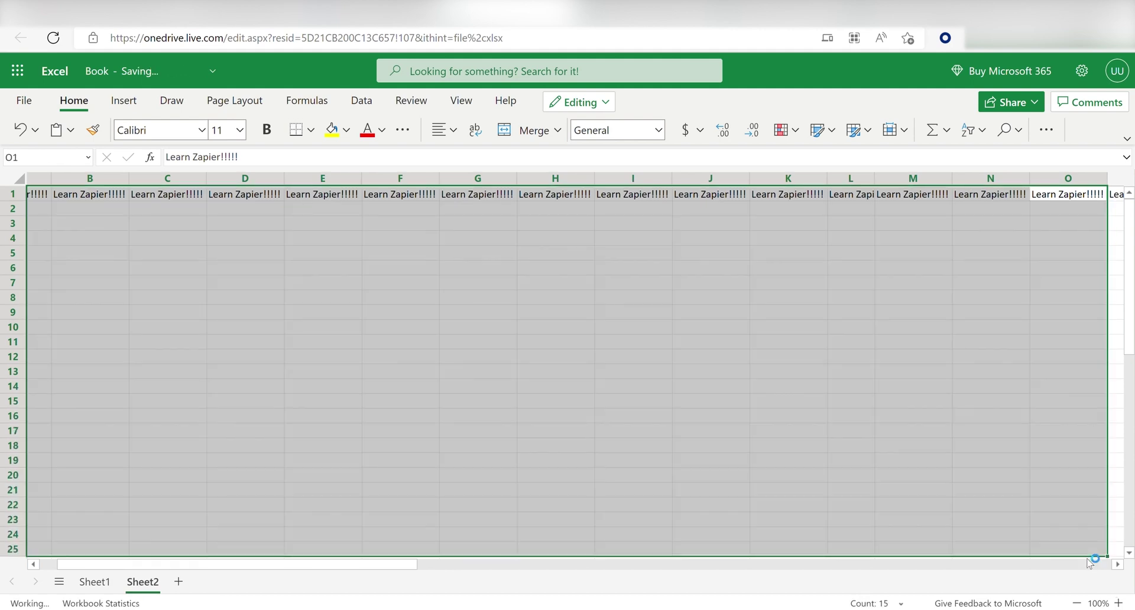